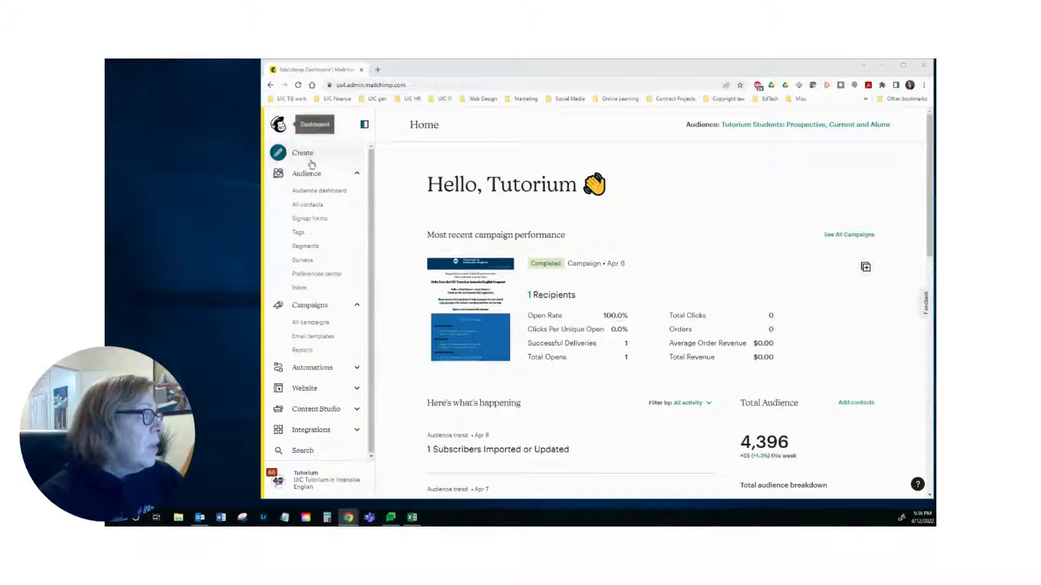
# Start a contact import for the current audience from the Audience dashboard, using the Upload a file method.
pyautogui.click(317, 194)
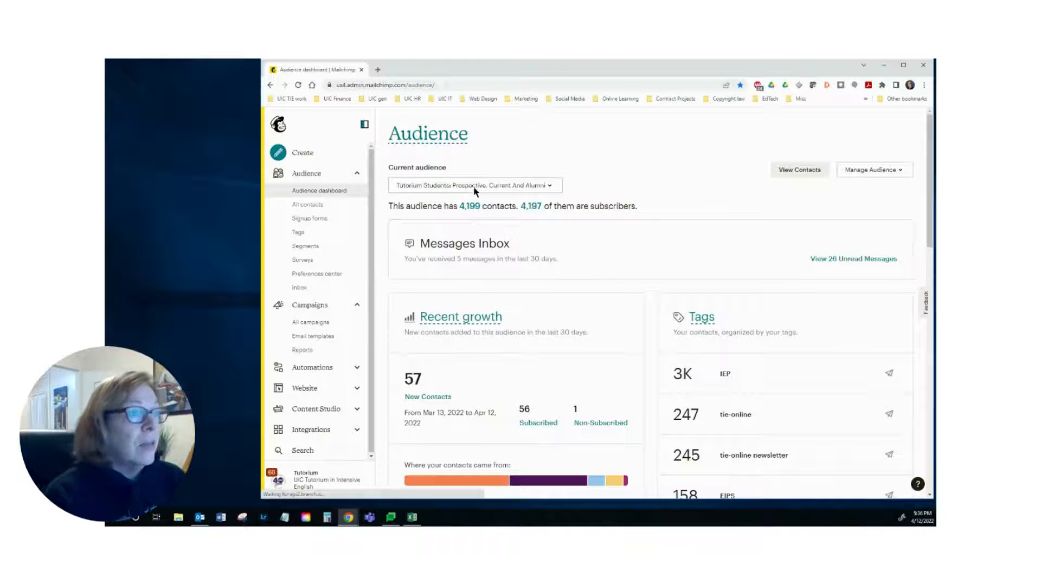
pyautogui.click(869, 172)
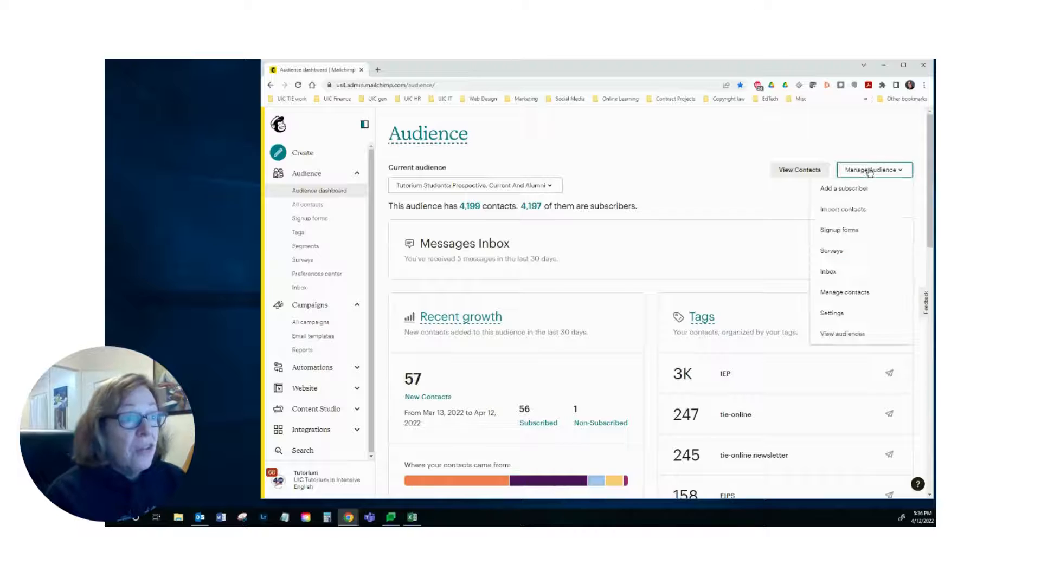
pyautogui.click(849, 209)
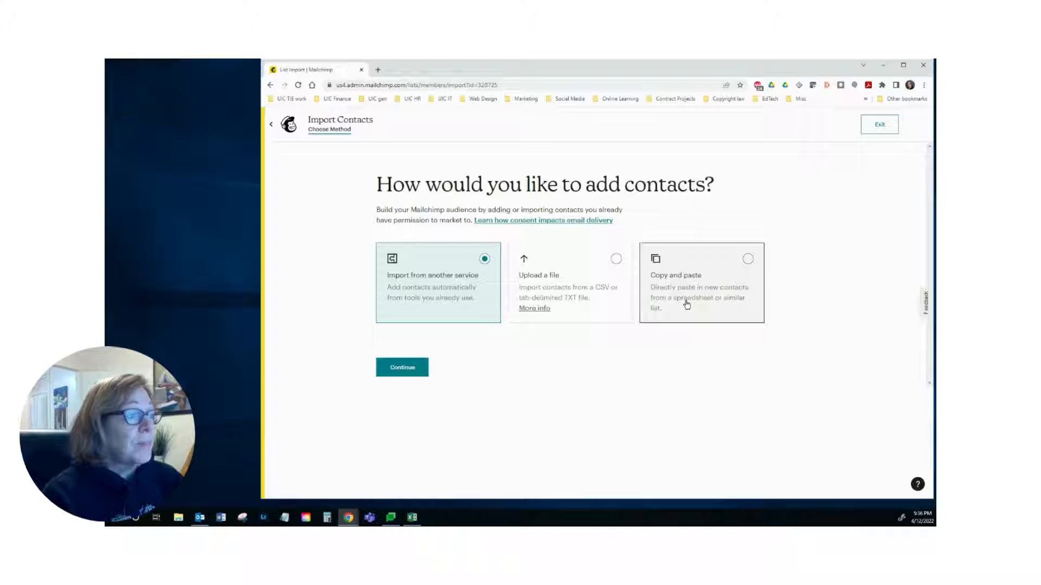
pyautogui.click(557, 277)
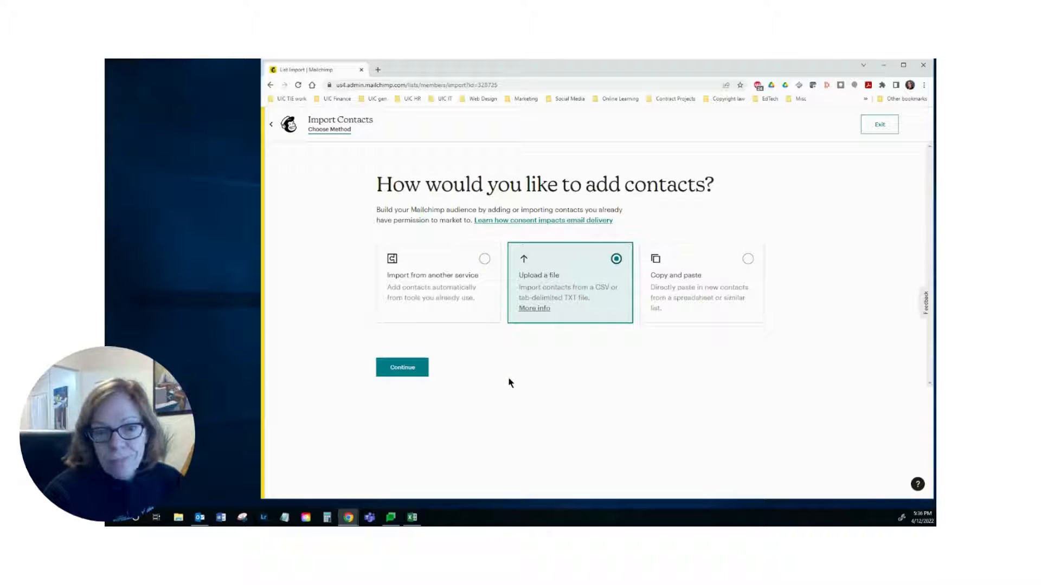
pyautogui.click(406, 368)
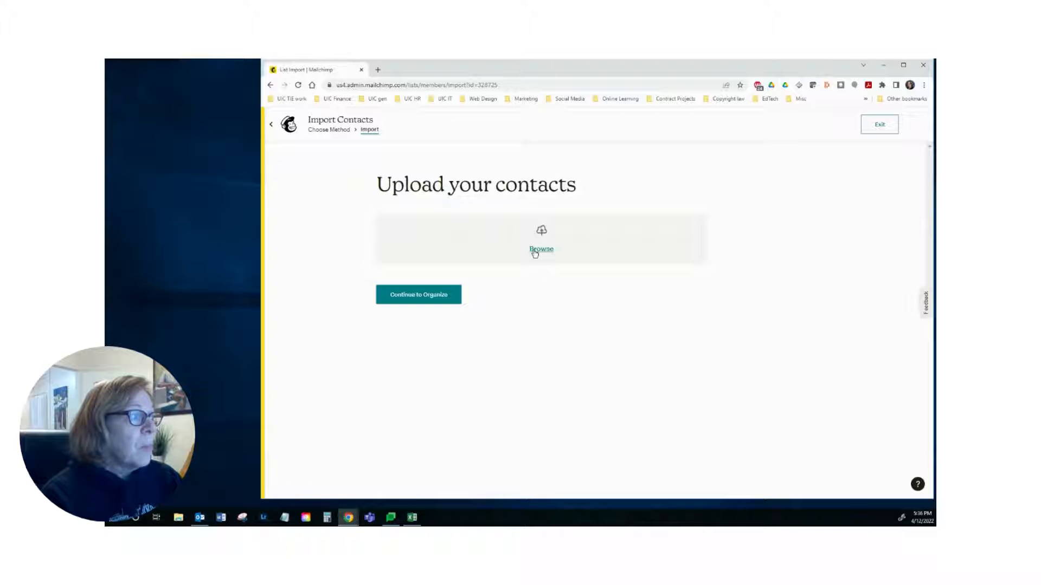
# Upload the "Copy of SU22 Applicants for Are you coming email" CSV from the Downloads folder and continue to organizing the contacts.
pyautogui.click(536, 251)
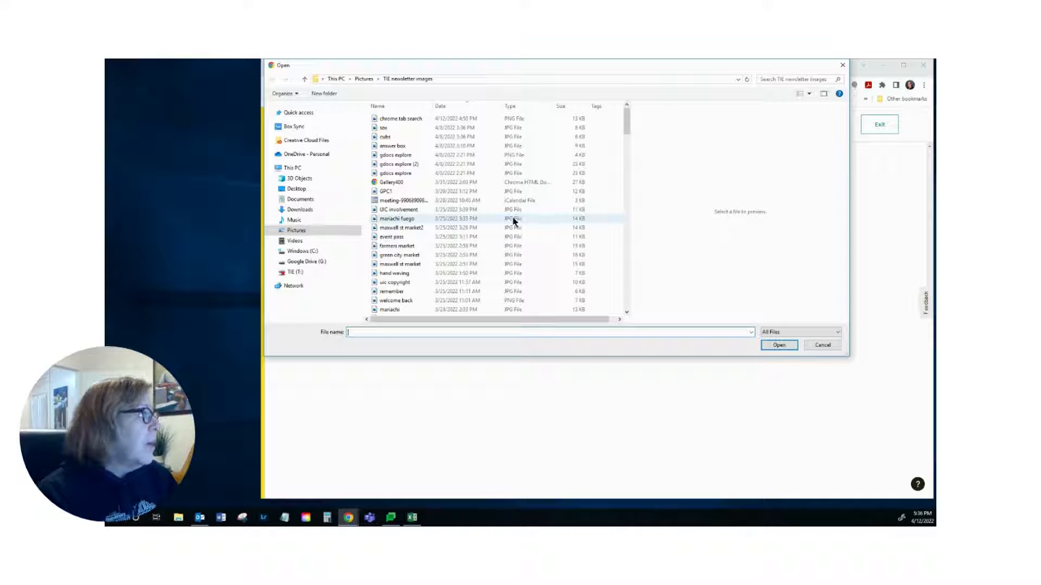
pyautogui.click(307, 210)
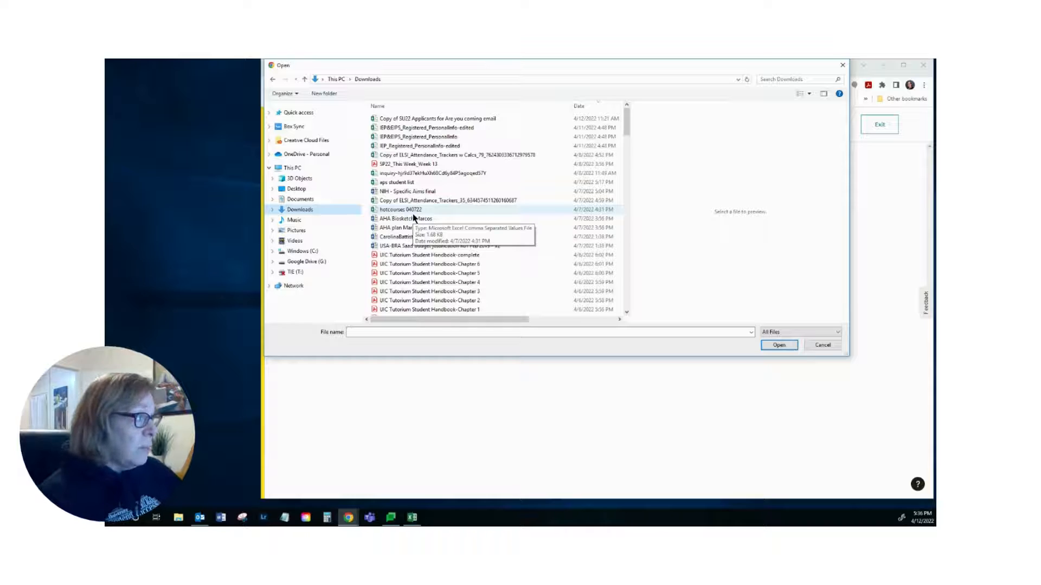
pyautogui.click(440, 120)
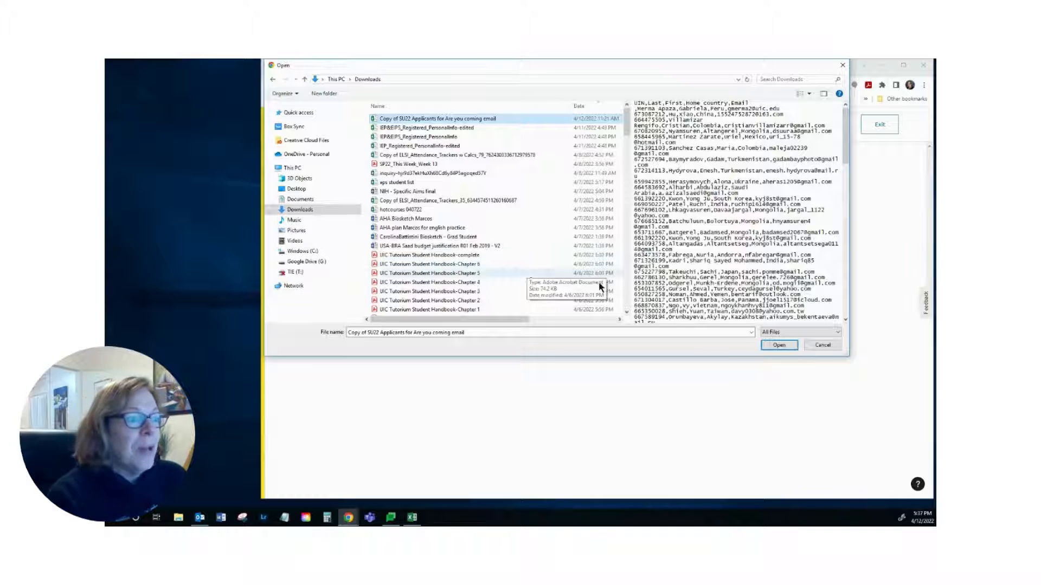
pyautogui.click(779, 345)
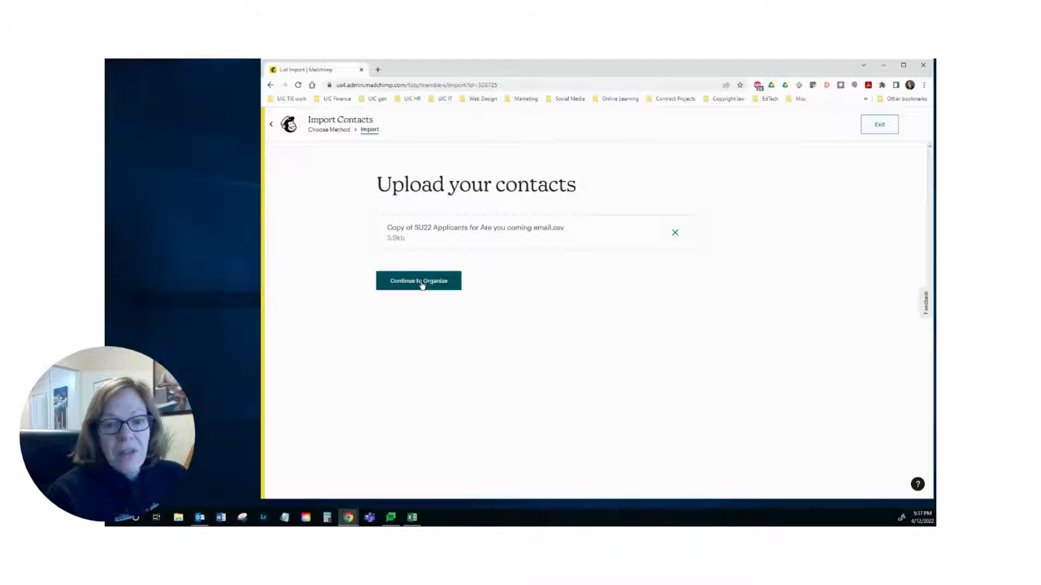
pyautogui.click(422, 281)
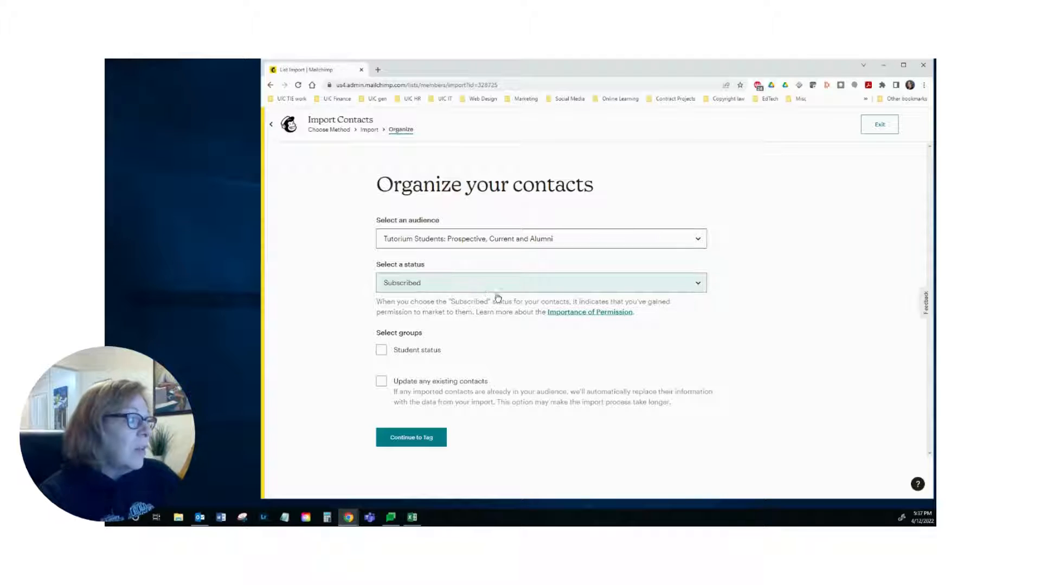
# Assign the contacts to the Applicant group under Student status, enable updating any existing contacts, and continue to tagging.
pyautogui.click(382, 350)
pyautogui.scroll(-2, 487, 342)
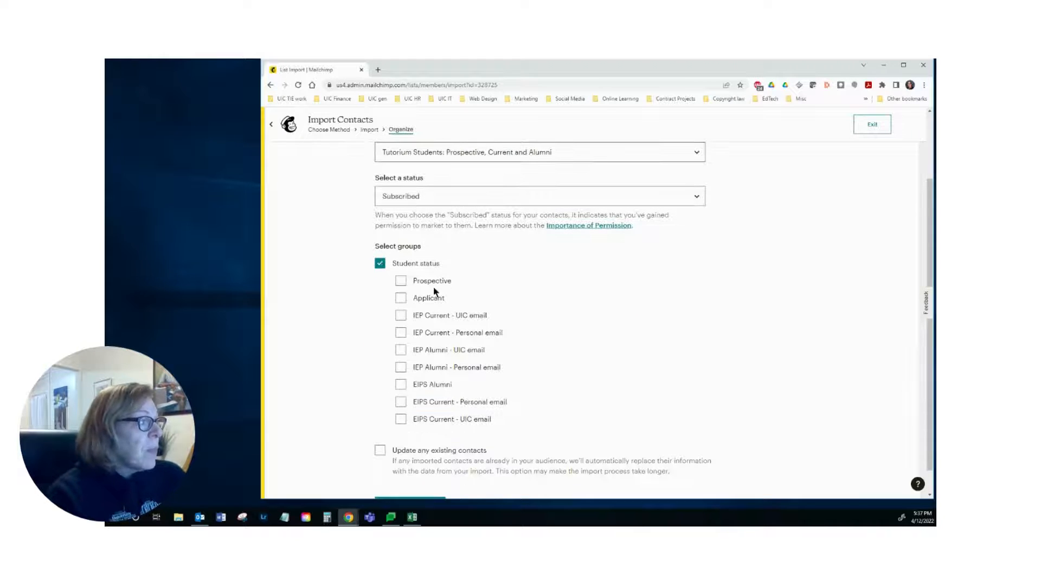
pyautogui.click(401, 299)
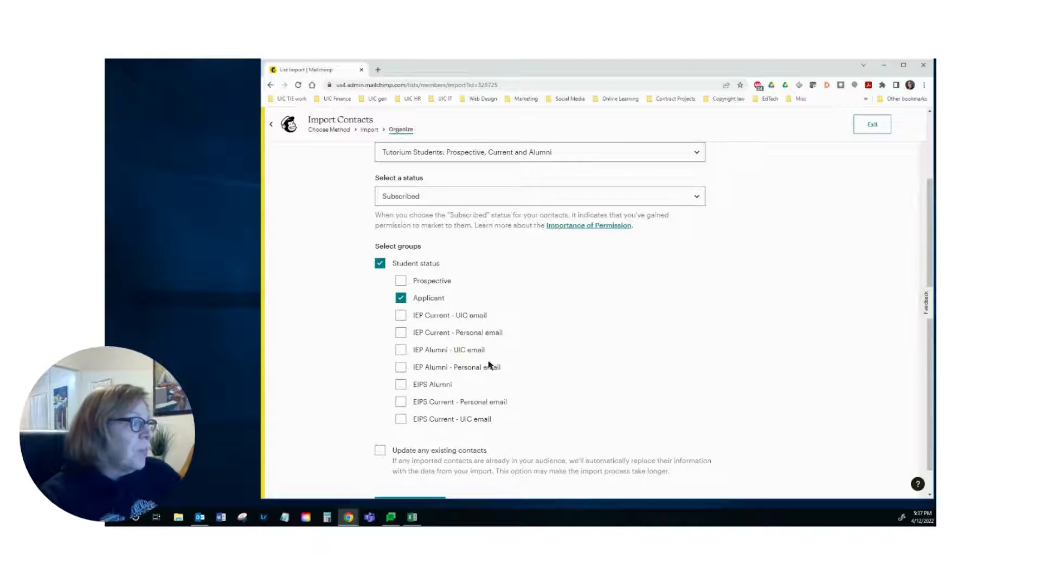
pyautogui.scroll(-1, 542, 358)
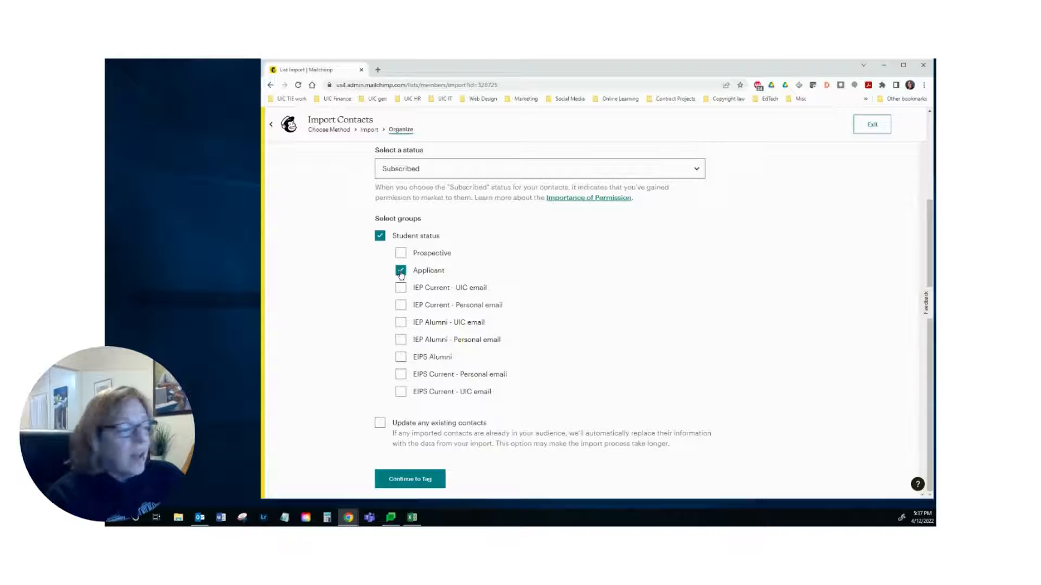
pyautogui.click(379, 423)
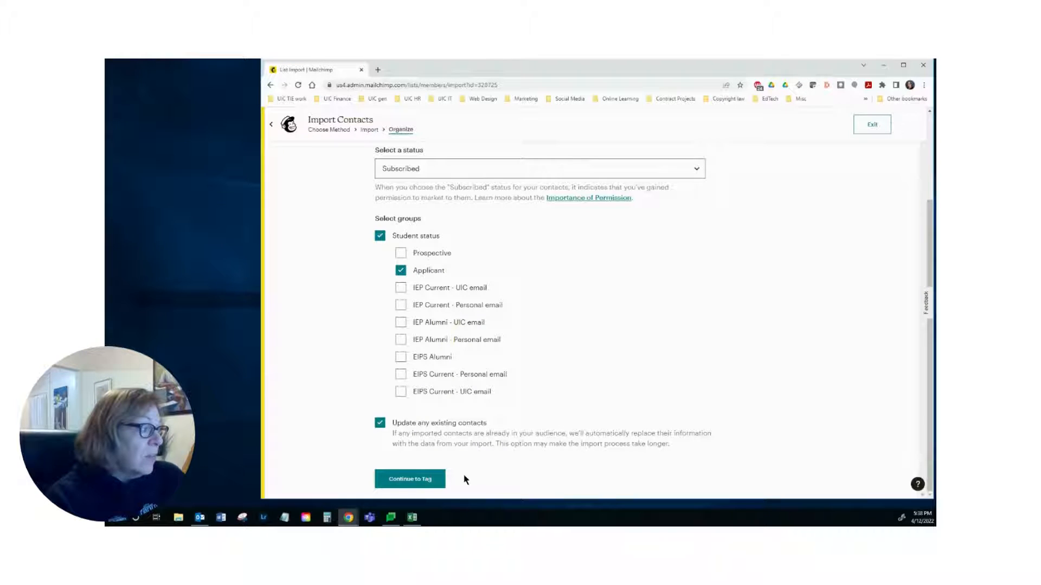
pyautogui.click(403, 481)
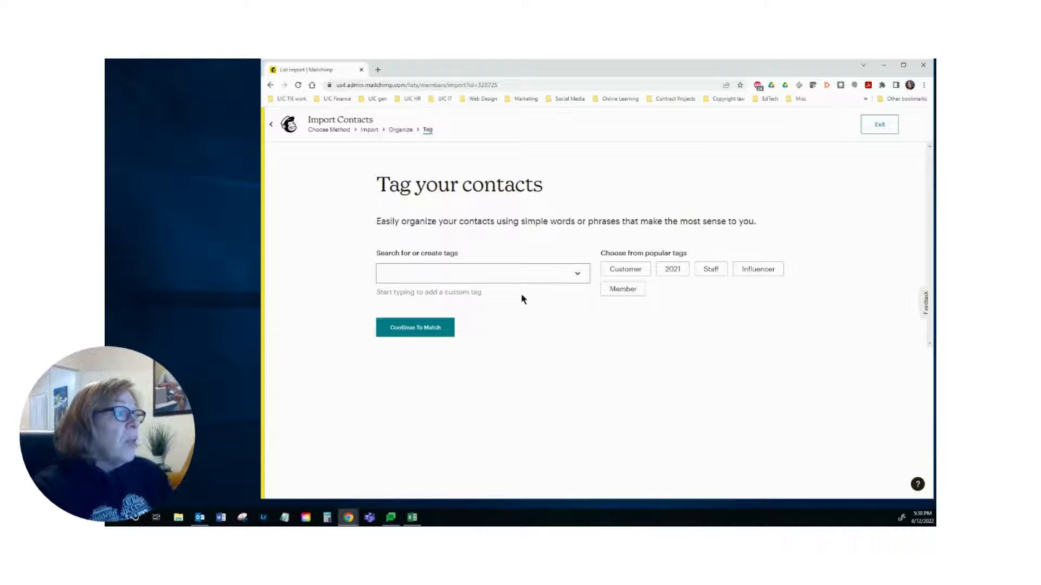
# Create the tag "IEP SU22 confirm" for the imported contacts and continue to column matching.
pyautogui.click(503, 275)
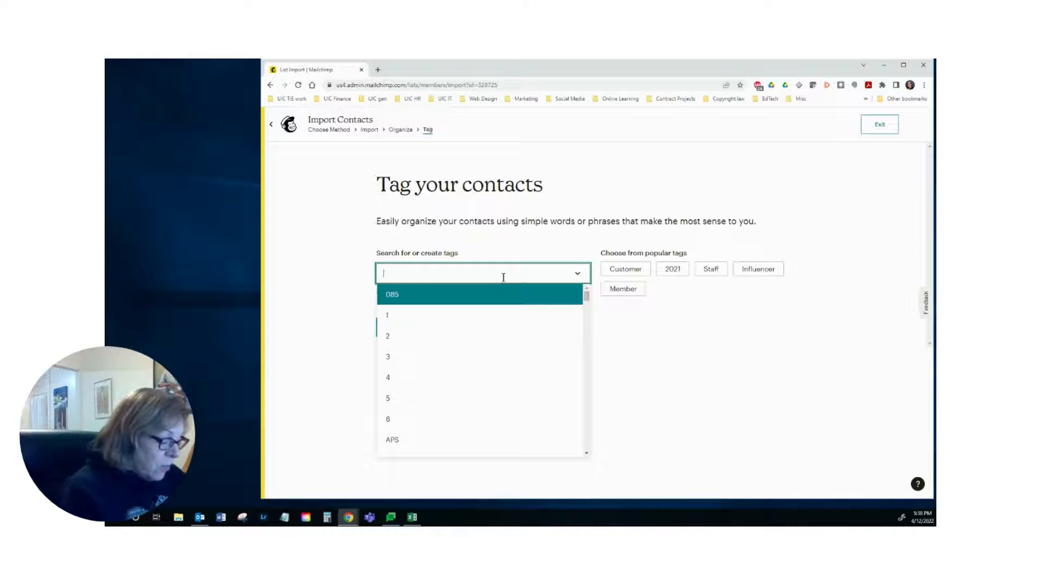
pyautogui.write('IEP')
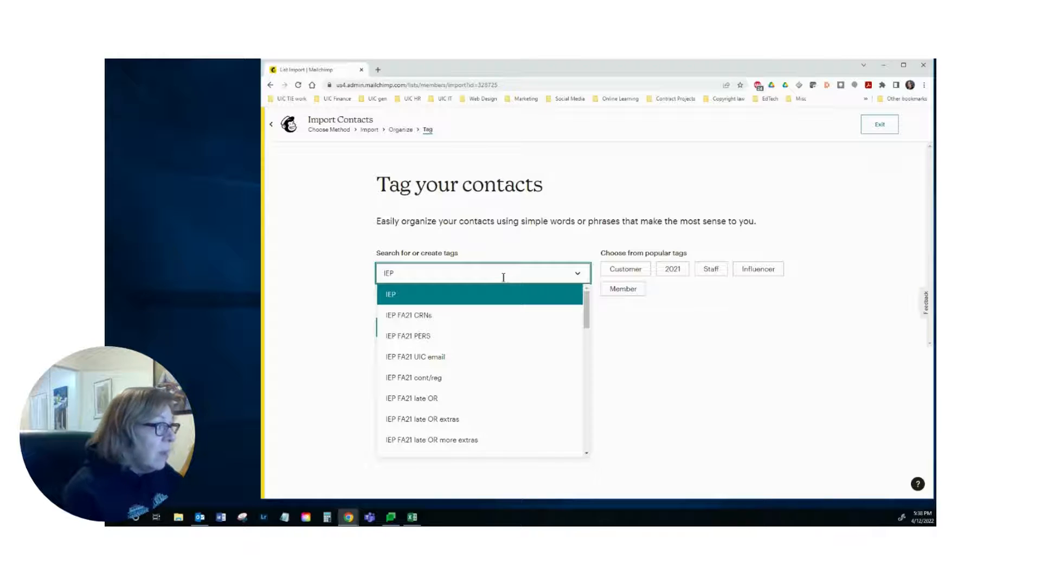
pyautogui.write('SU22')
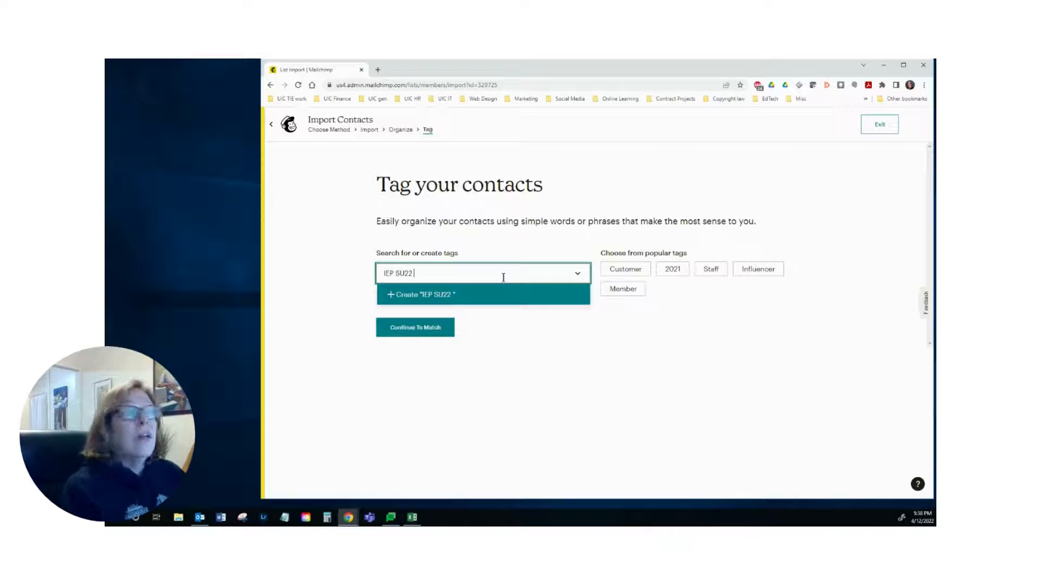
pyautogui.write(' confirm')
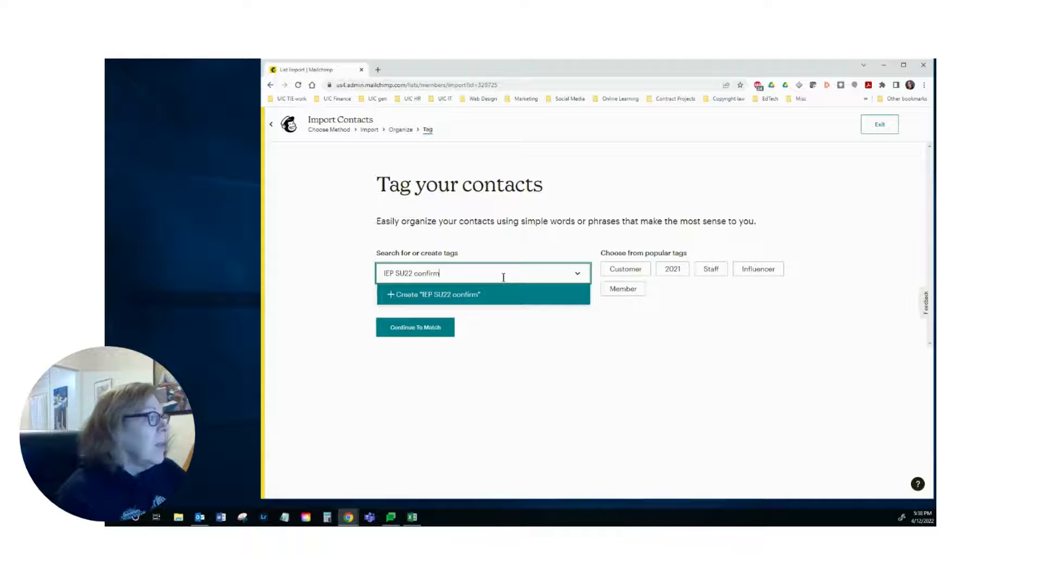
pyautogui.click(444, 295)
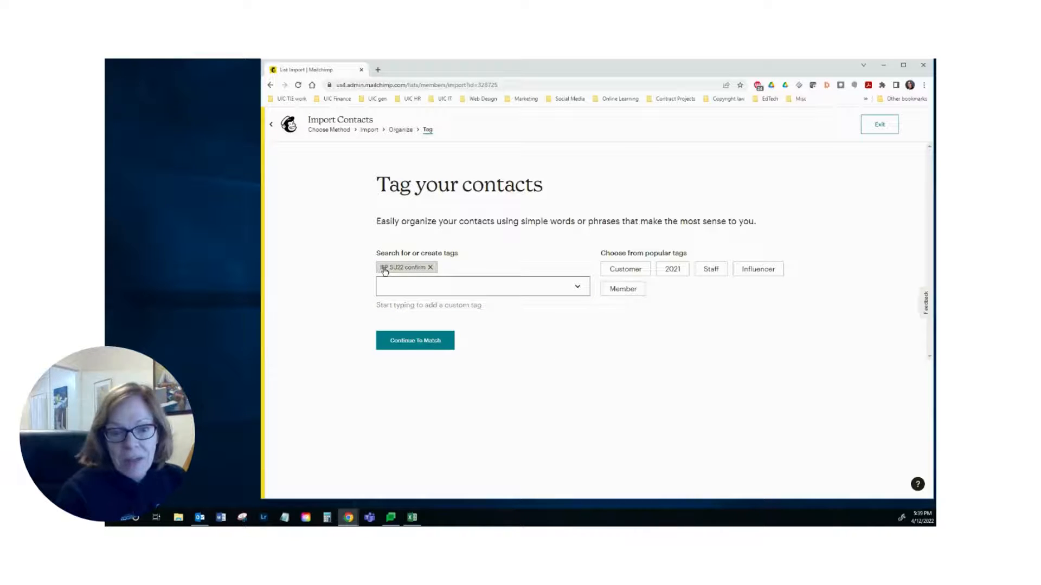
pyautogui.click(415, 343)
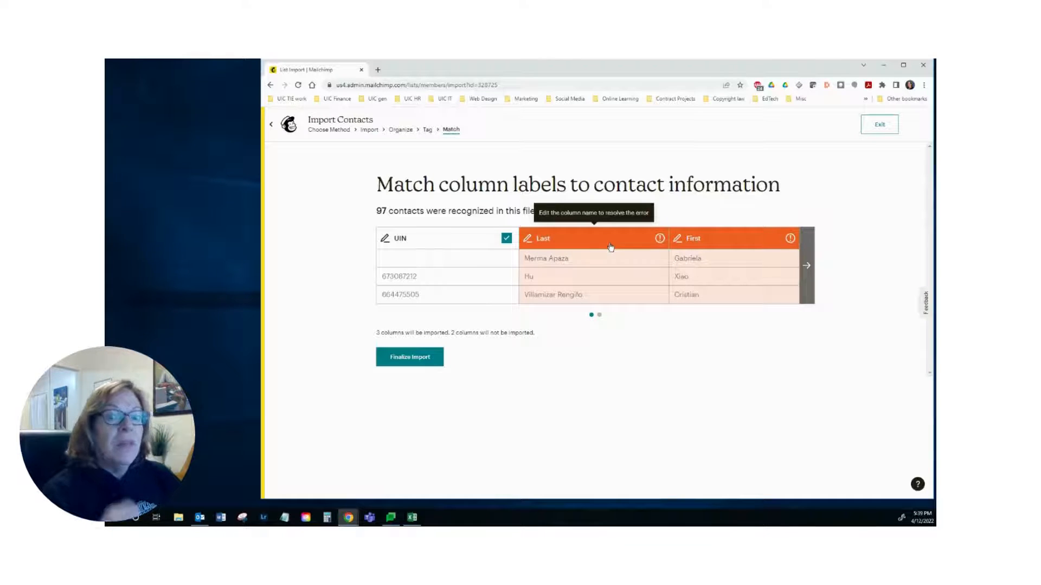
# Match the First column to First Name (FNAME) and the Last column to Last Name (LNAME).
pyautogui.click(607, 245)
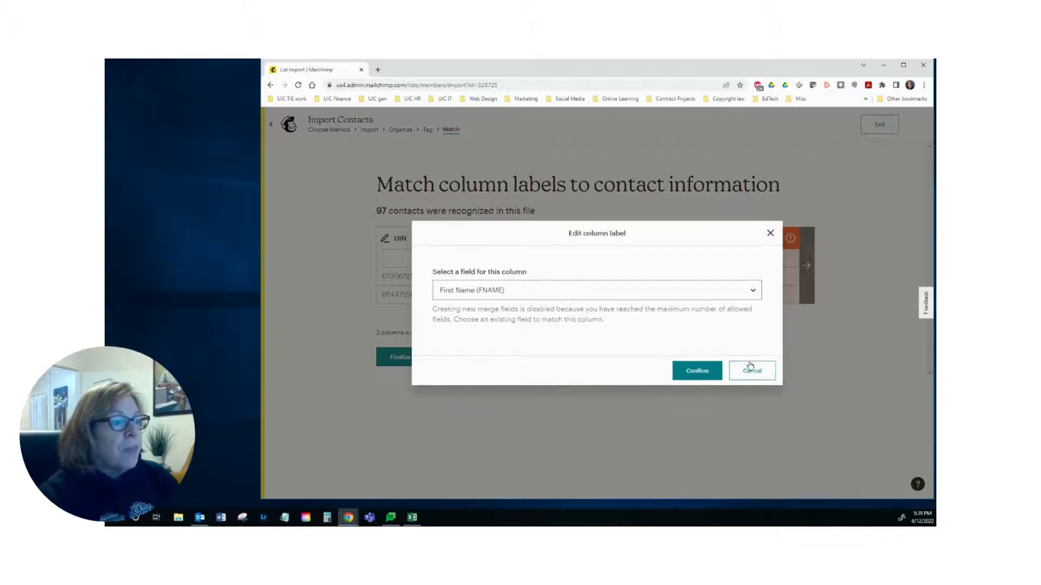
pyautogui.click(751, 368)
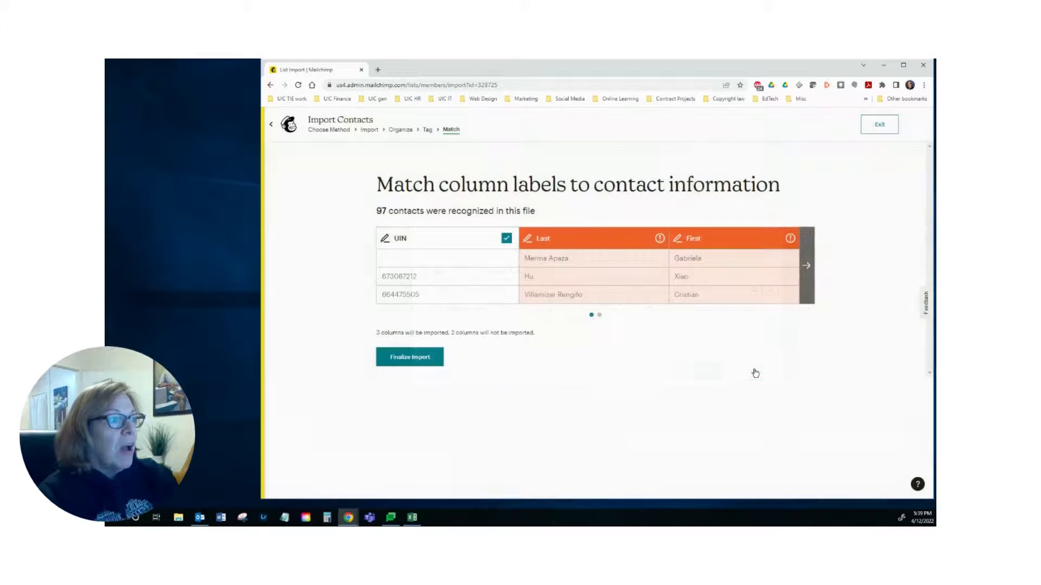
pyautogui.click(732, 242)
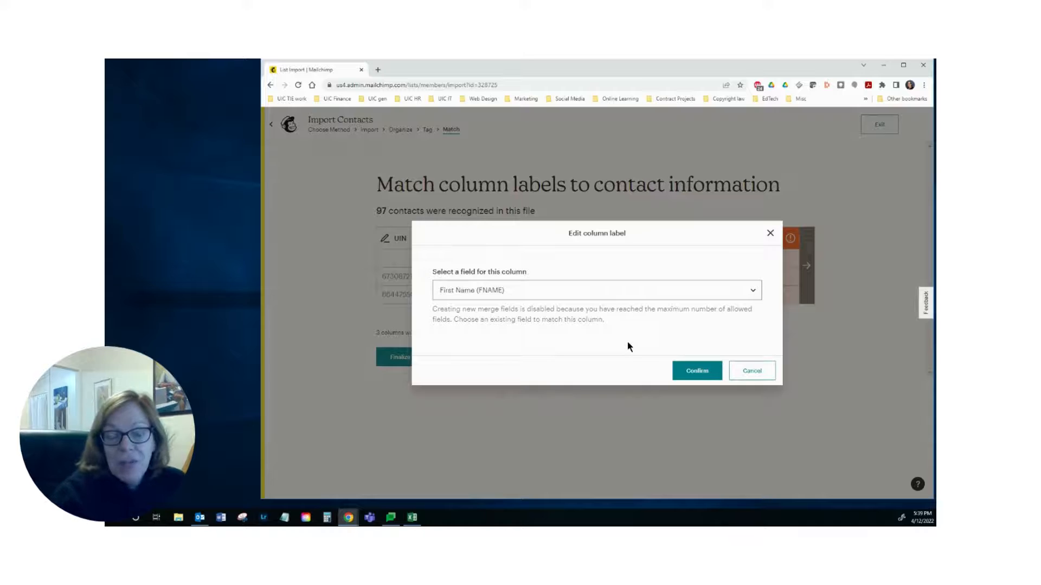
pyautogui.click(697, 373)
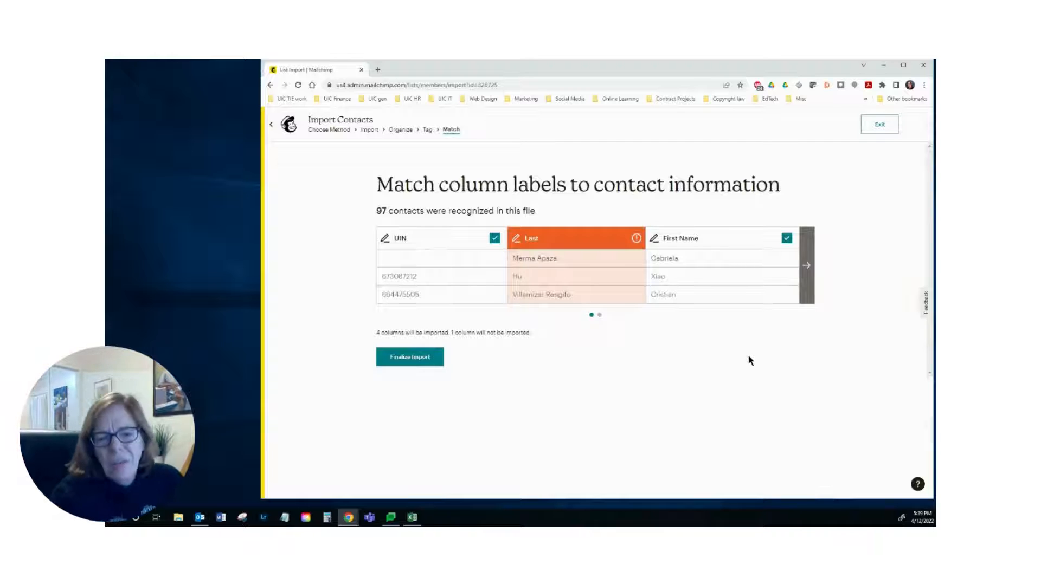
pyautogui.click(548, 240)
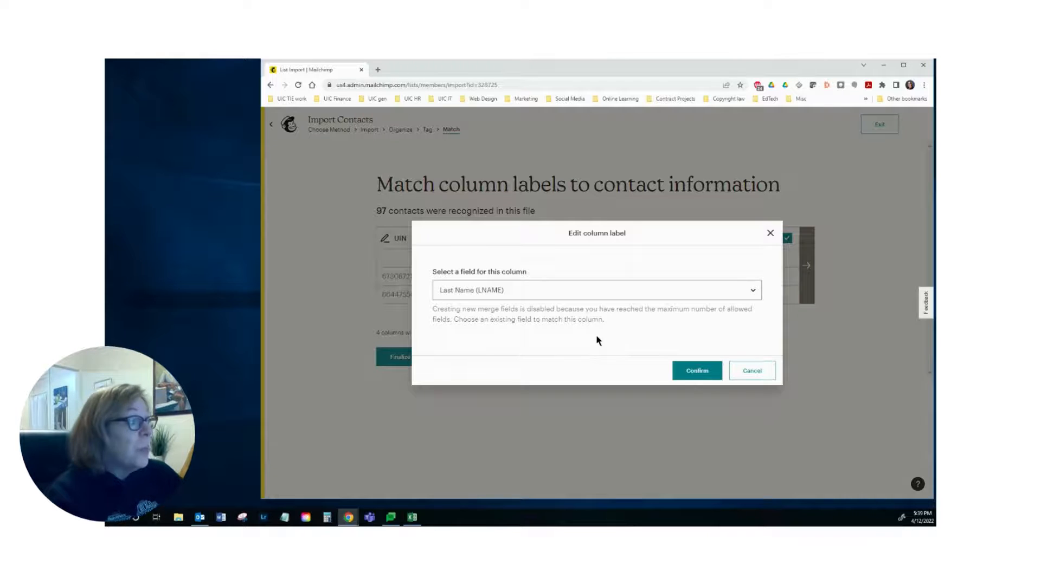
pyautogui.click(697, 371)
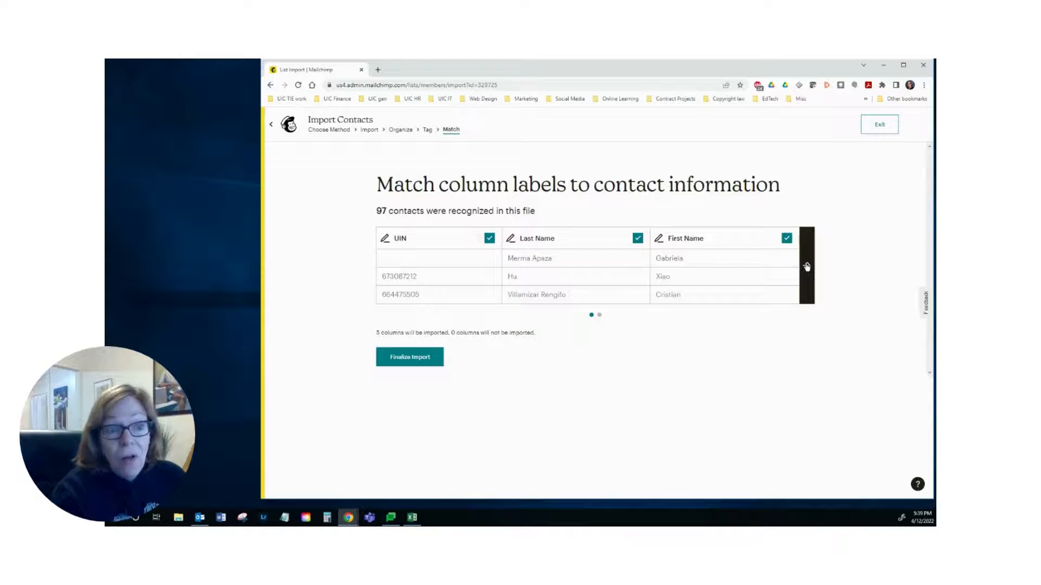
# Check the remaining column matches, then finalize and complete the contact import.
pyautogui.click(806, 267)
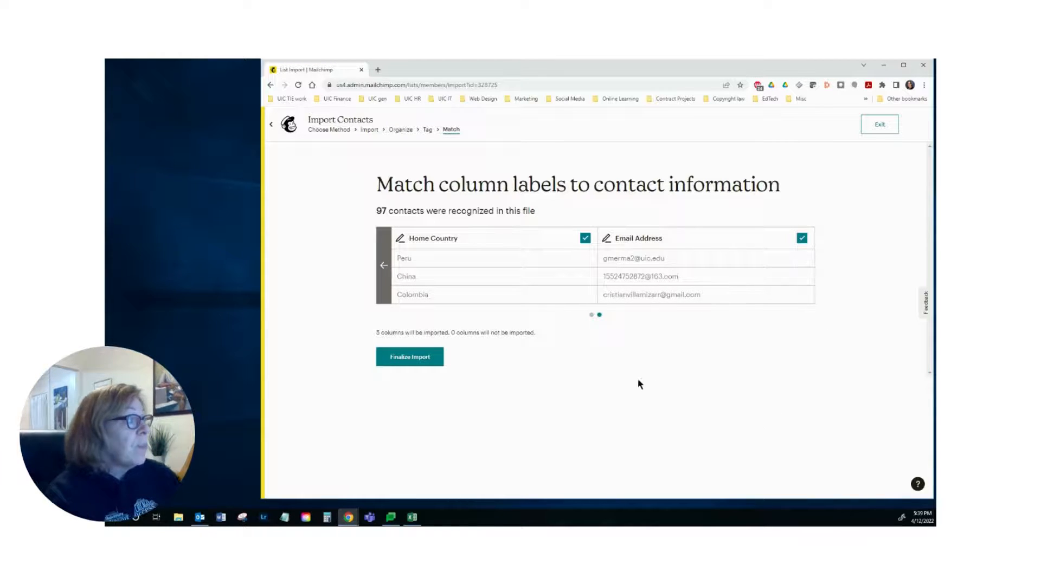
pyautogui.click(383, 267)
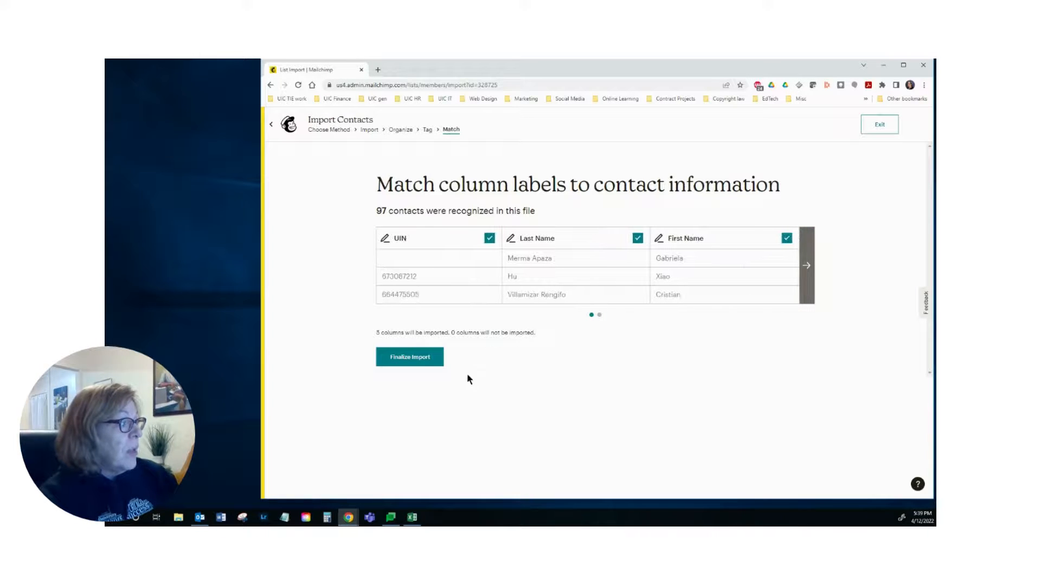
pyautogui.click(414, 359)
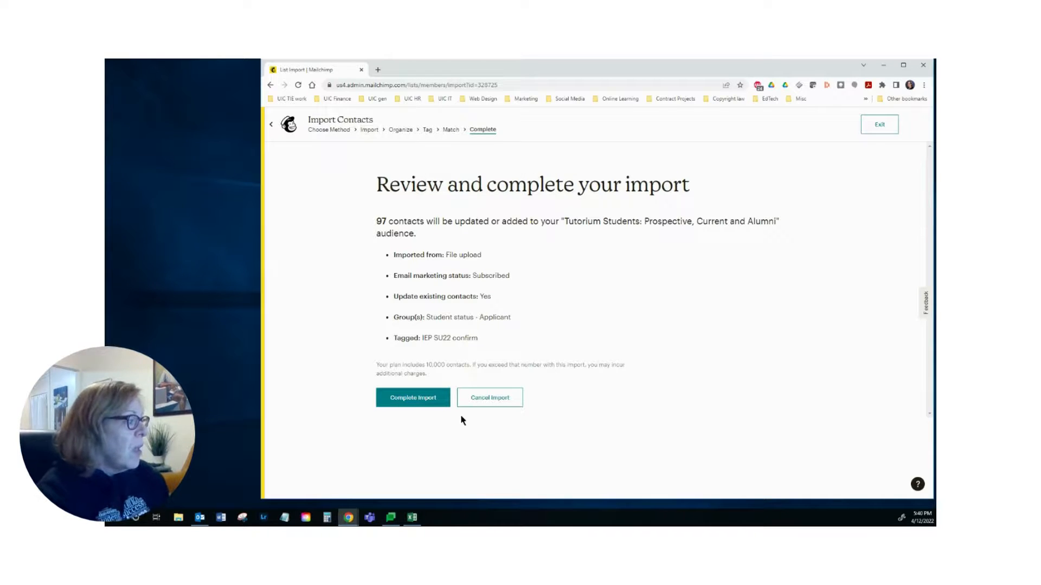
pyautogui.click(420, 400)
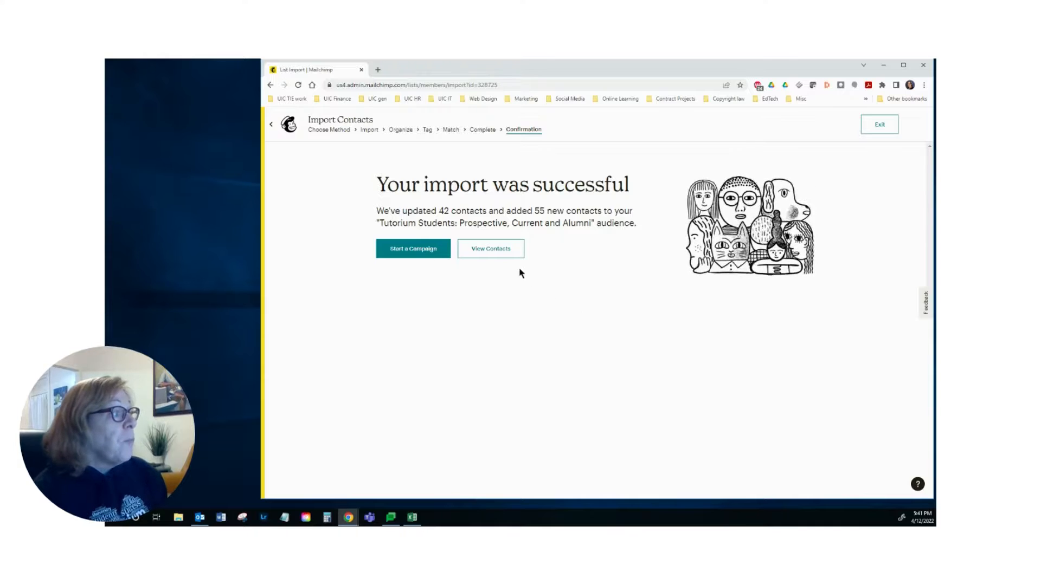
# View the audience's contact list and look through the imported contacts.
pyautogui.click(485, 252)
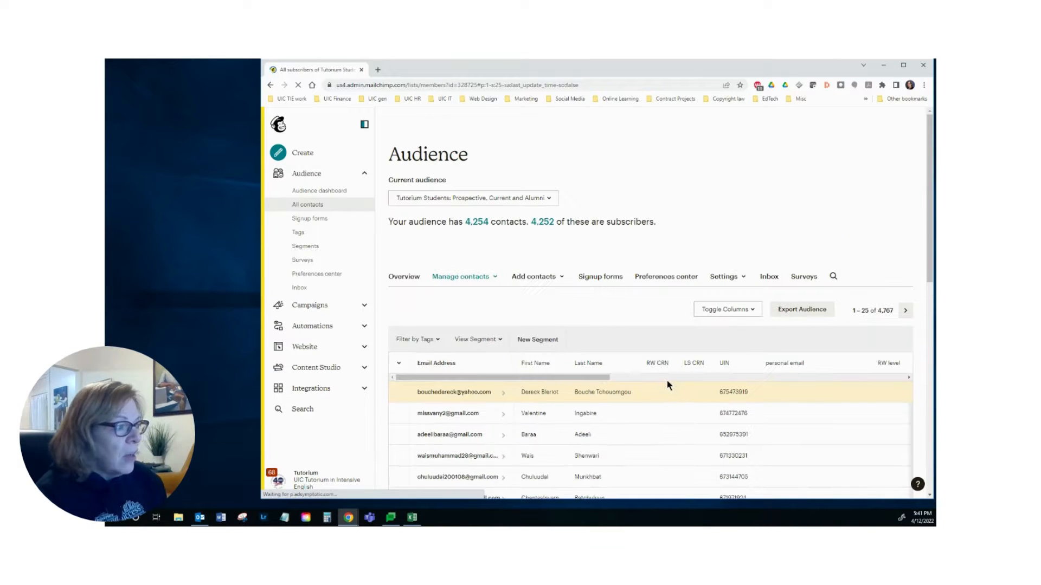
pyautogui.scroll(-2, 654, 377)
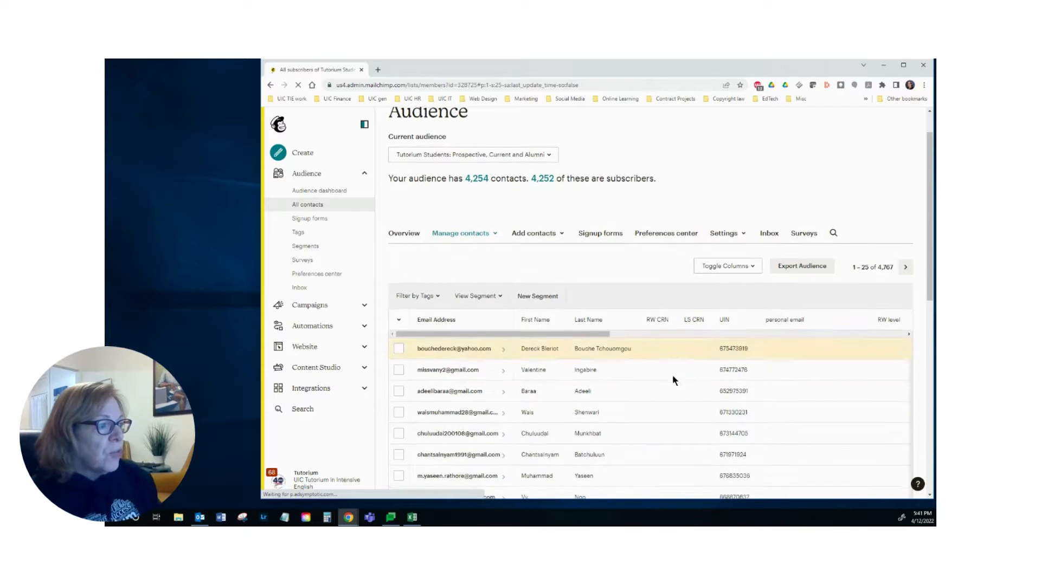
pyautogui.scroll(-1, 671, 381)
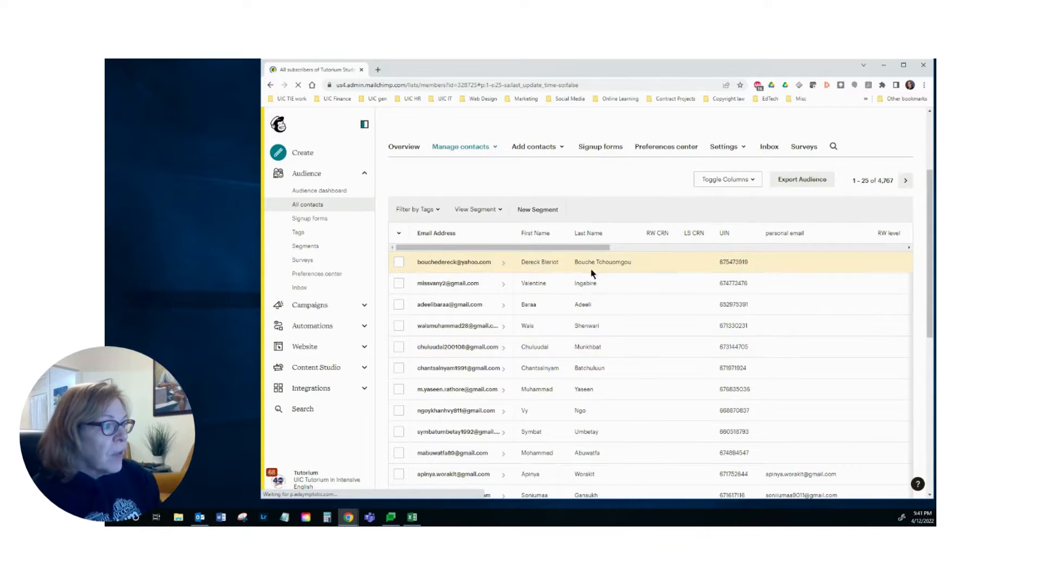
pyautogui.scroll(-1, 651, 326)
pyautogui.scroll(-3, 650, 325)
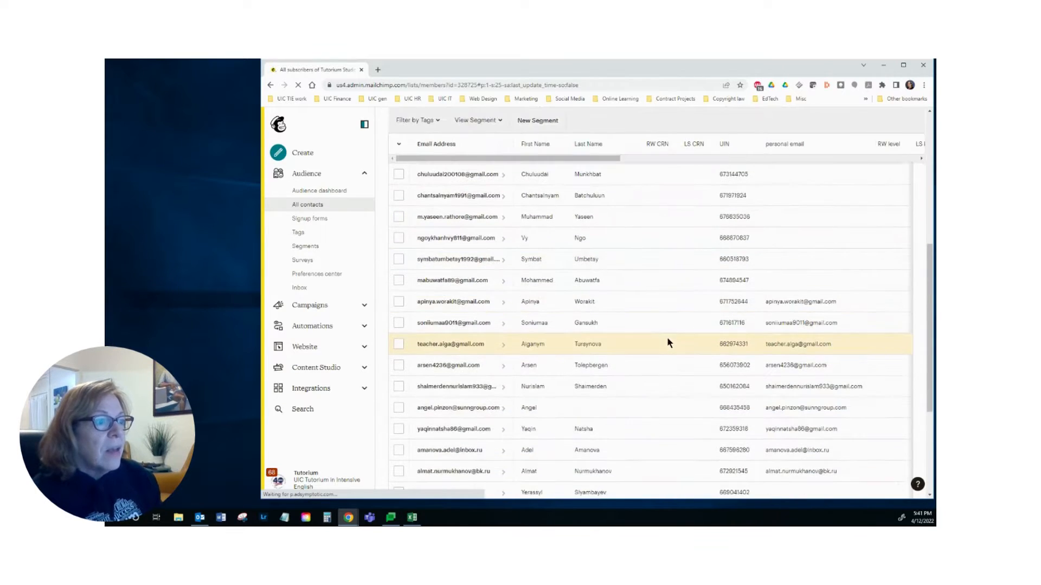
# Review the name, UIN and personal email columns of the imported contacts in the audience table.
pyautogui.scroll(5, 693, 258)
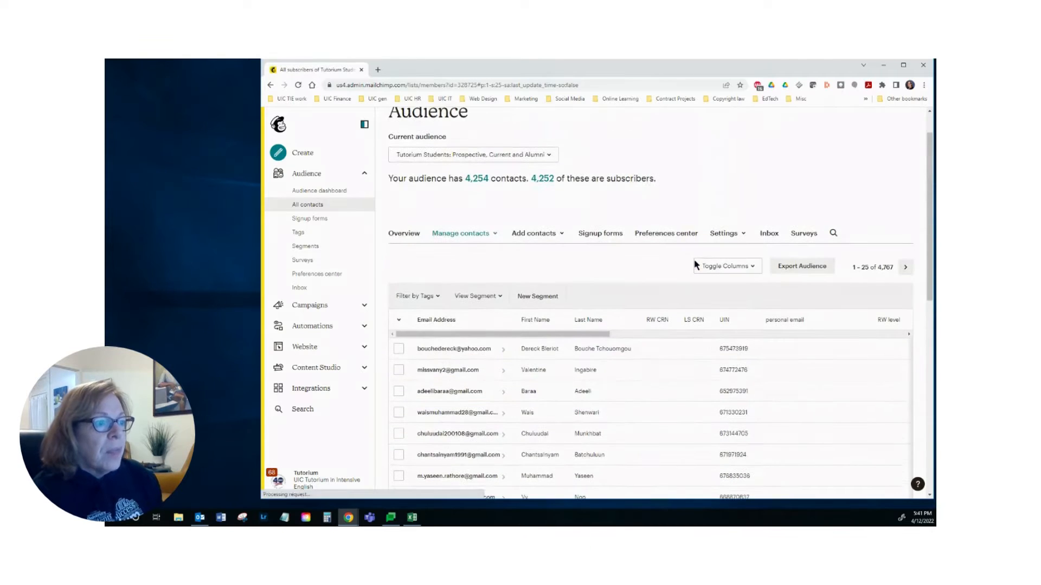
pyautogui.scroll(-2, 786, 330)
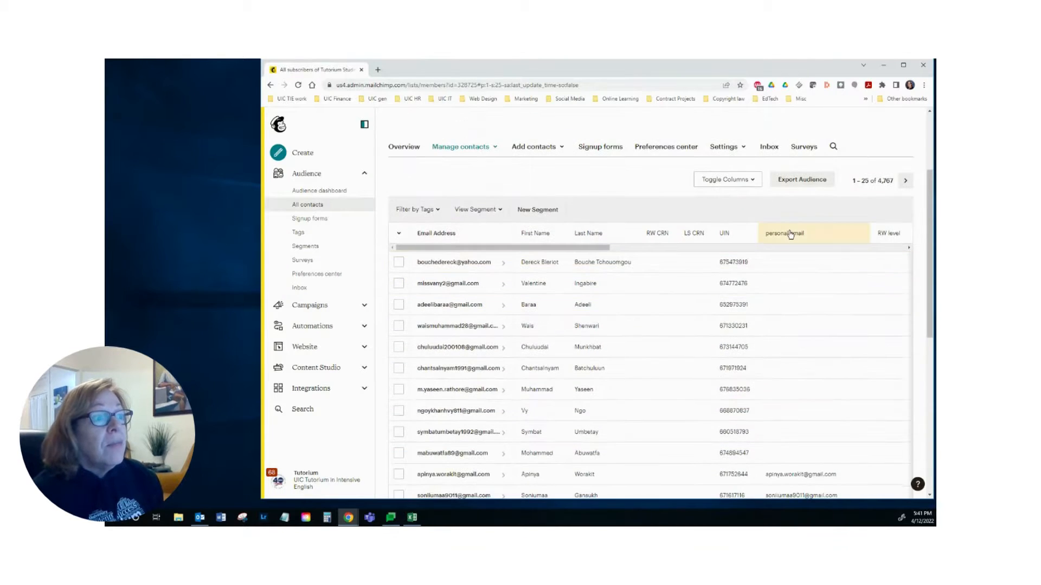
pyautogui.scroll(-3, 816, 395)
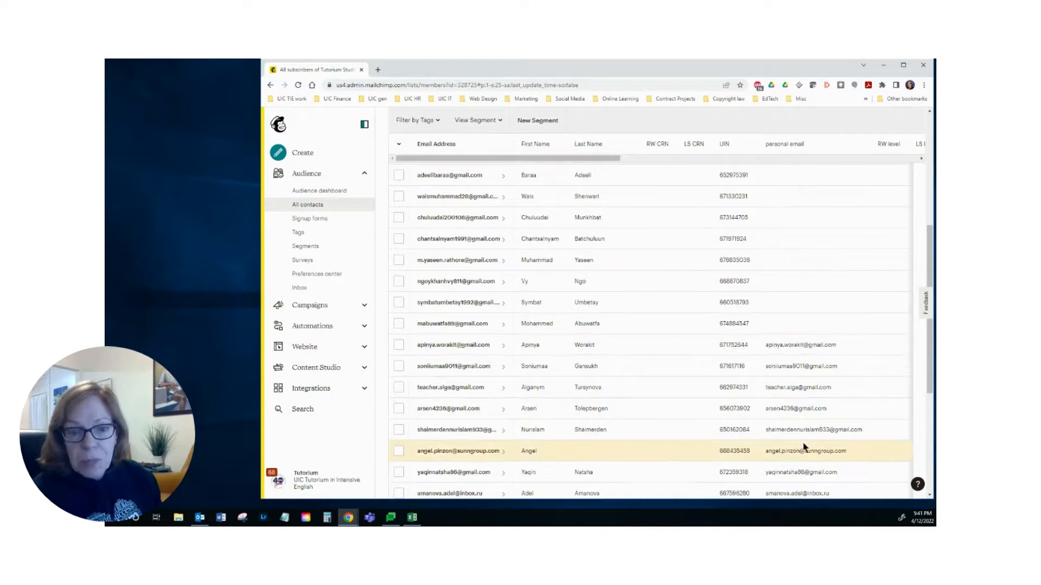
pyautogui.scroll(4, 770, 293)
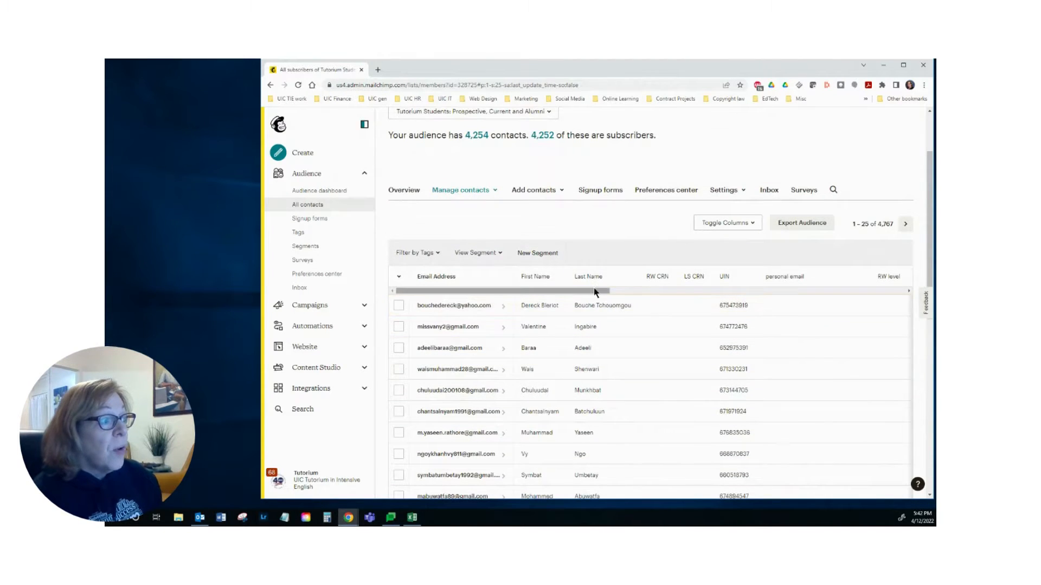
# Examine the Tags column of the imported contacts for "IEP SU22 confirm" and any other tags, and return to the table's first columns.
pyautogui.moveTo(598, 293); pyautogui.dragTo(781, 293)
pyautogui.scroll(-4, 830, 355)
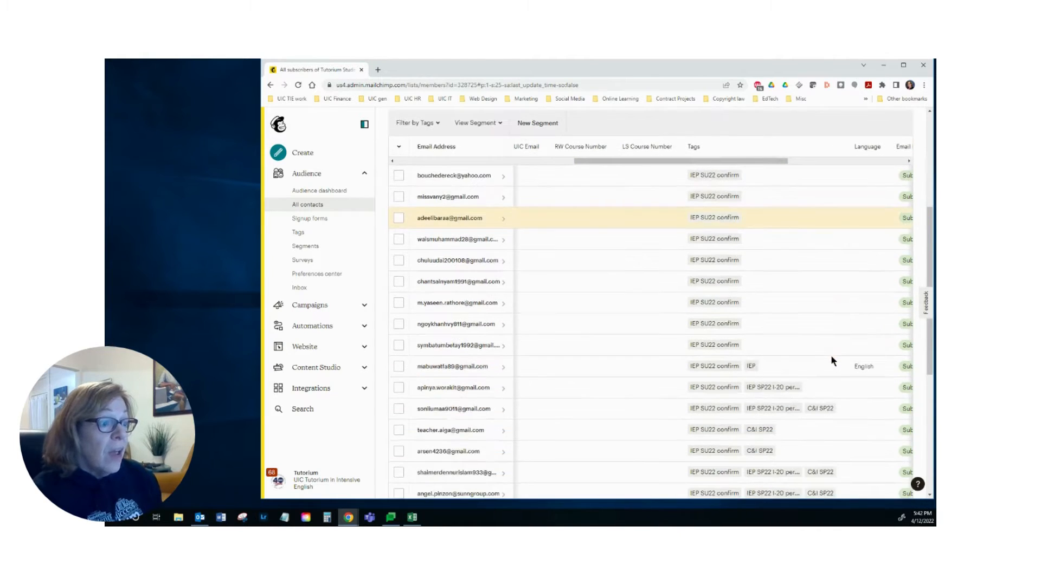
pyautogui.scroll(-3, 813, 347)
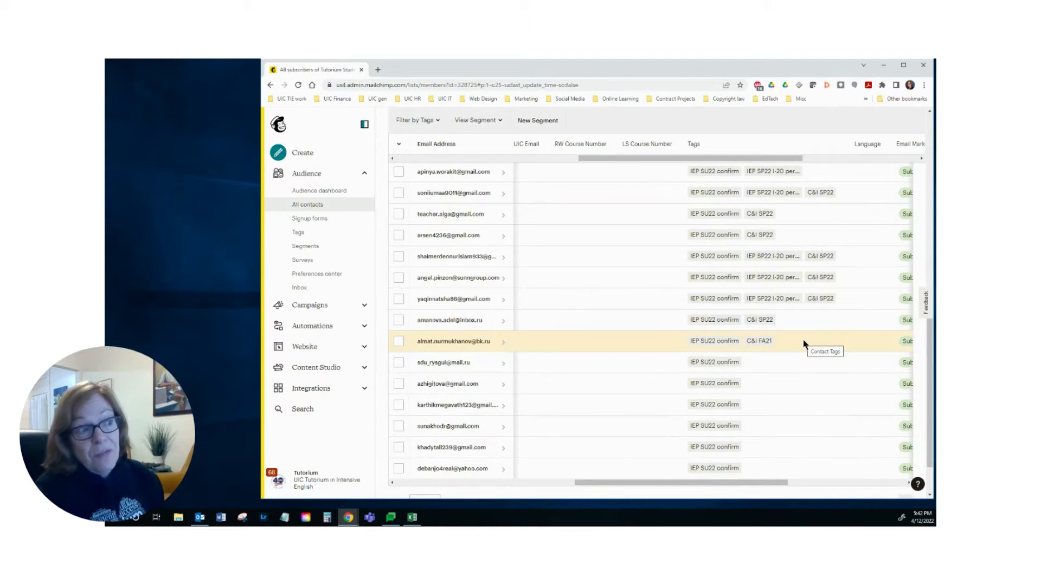
pyautogui.scroll(6, 803, 344)
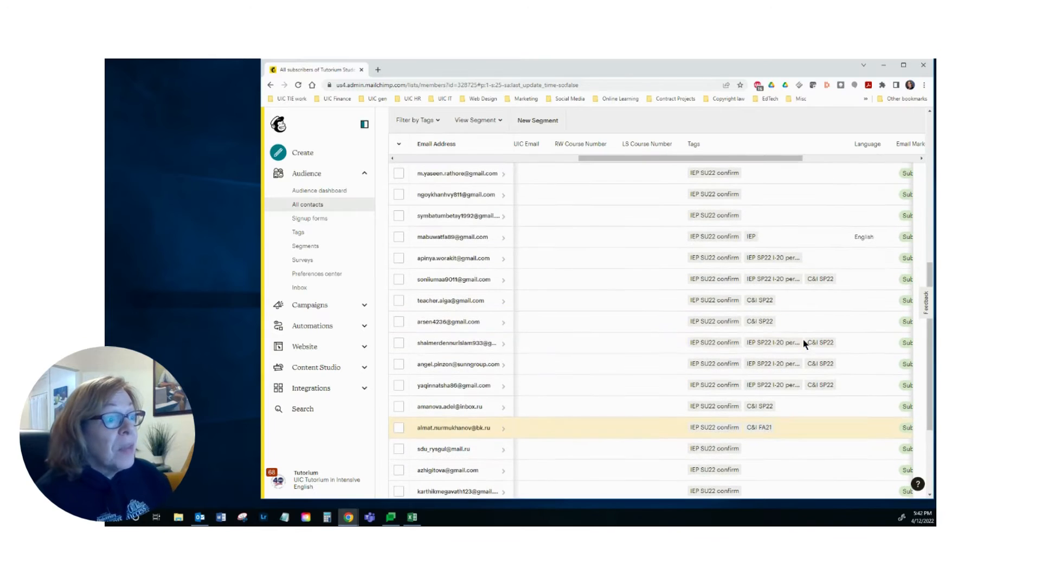
pyautogui.scroll(3, 792, 340)
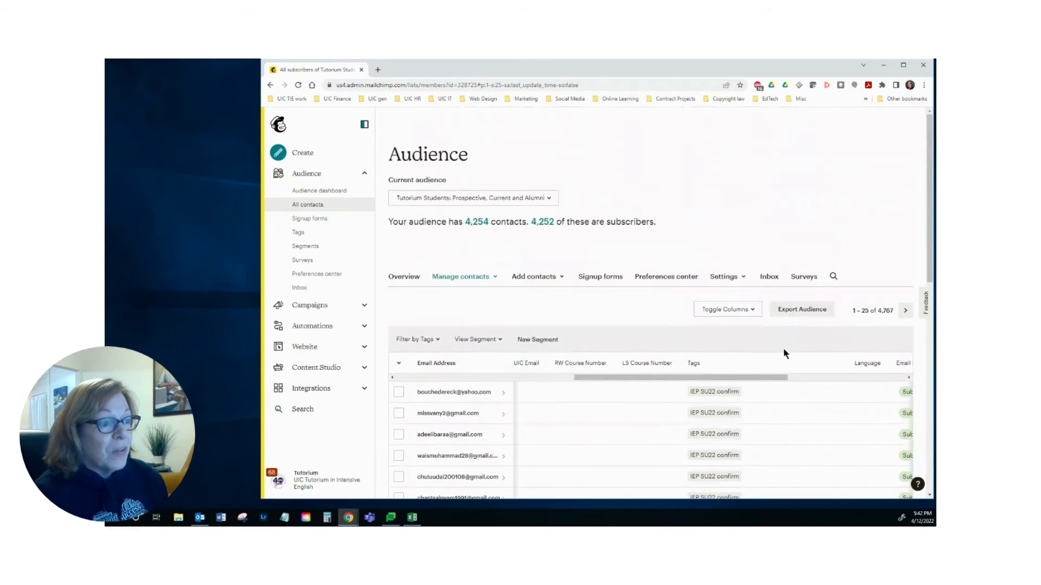
pyautogui.moveTo(781, 378); pyautogui.dragTo(588, 374)
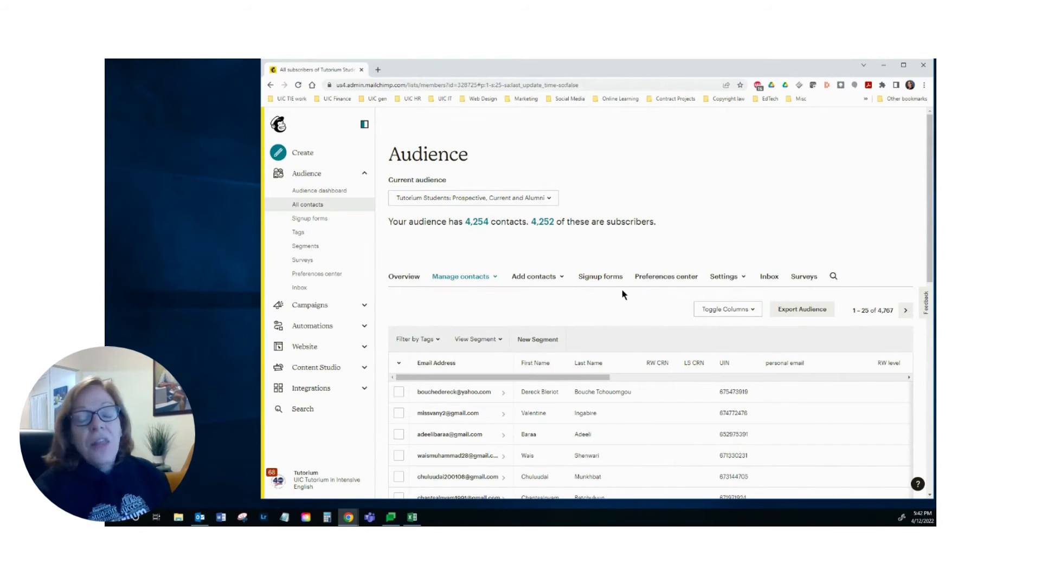